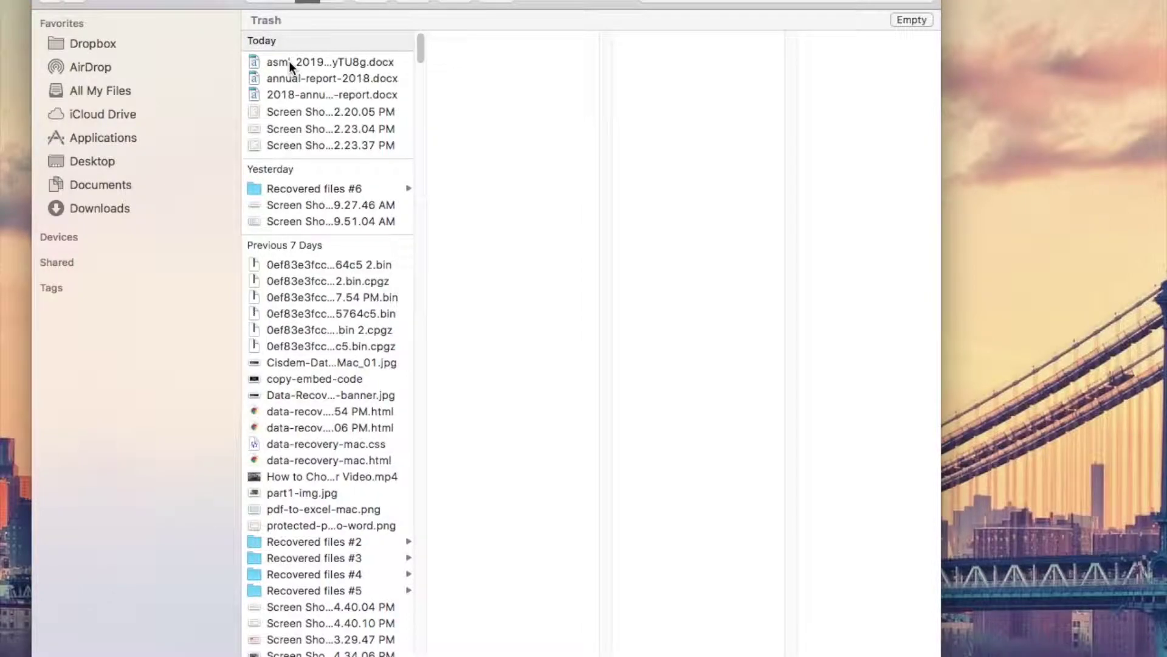
- Select the deleted Word documents in Trash and choose Delete Immediately, bringing up the confirmation
left_click(289, 62)
left_click(288, 78, "shift")
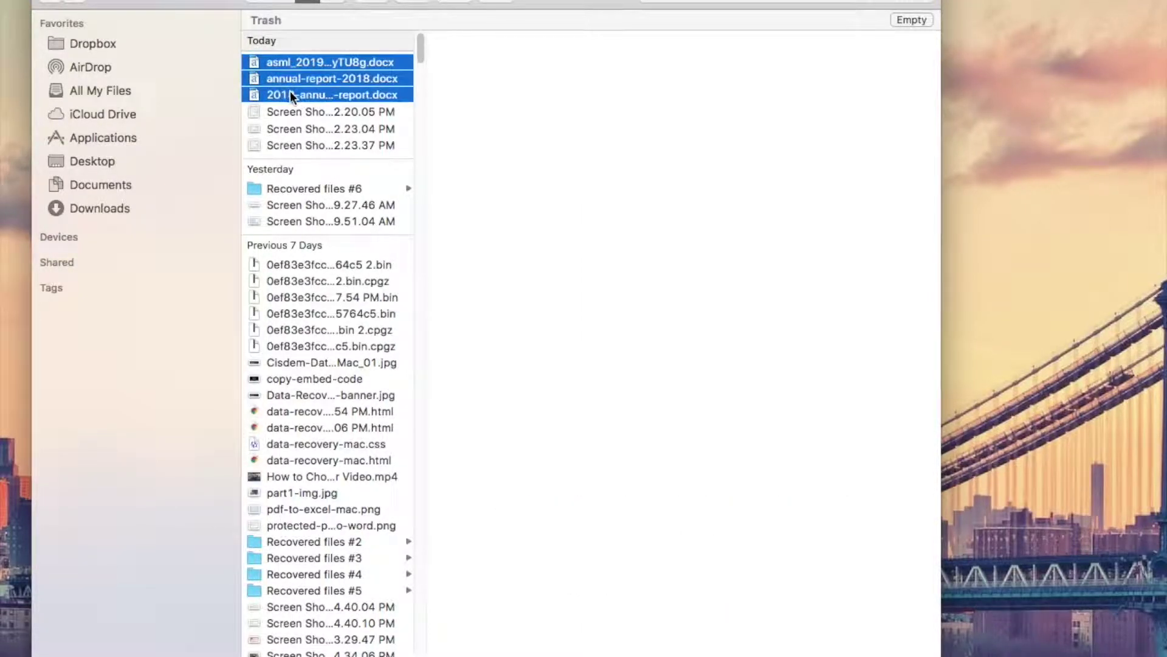
right_click(291, 92)
left_click(353, 173)
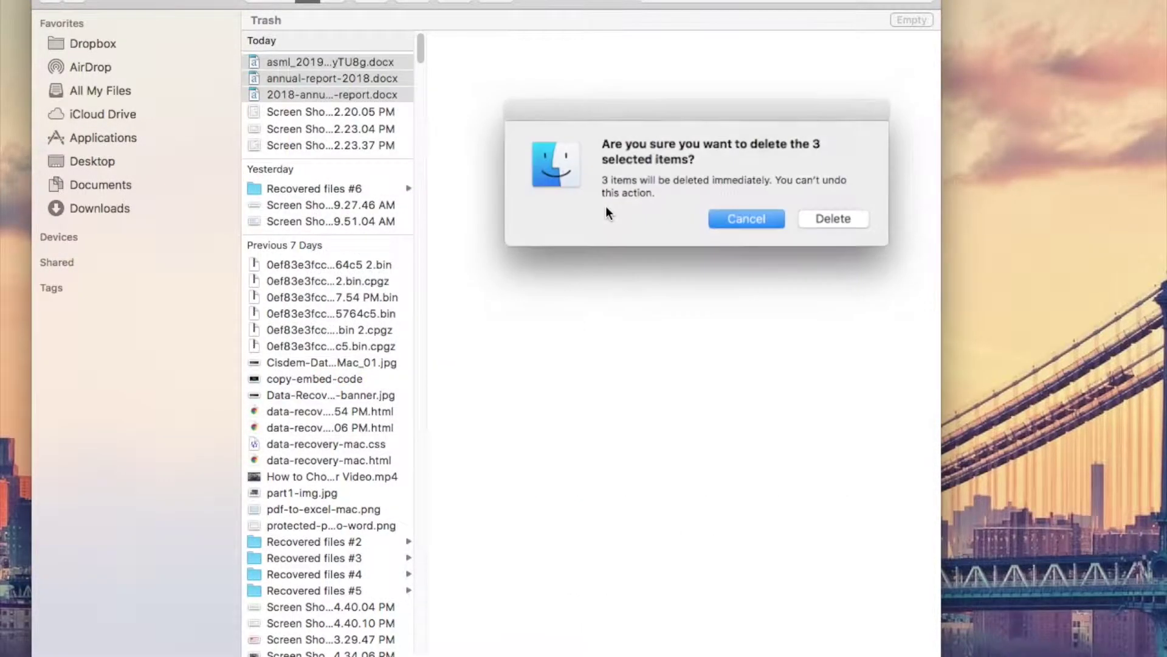
- Confirm permanently deleting the three Word documents from Trash
left_click(813, 221)
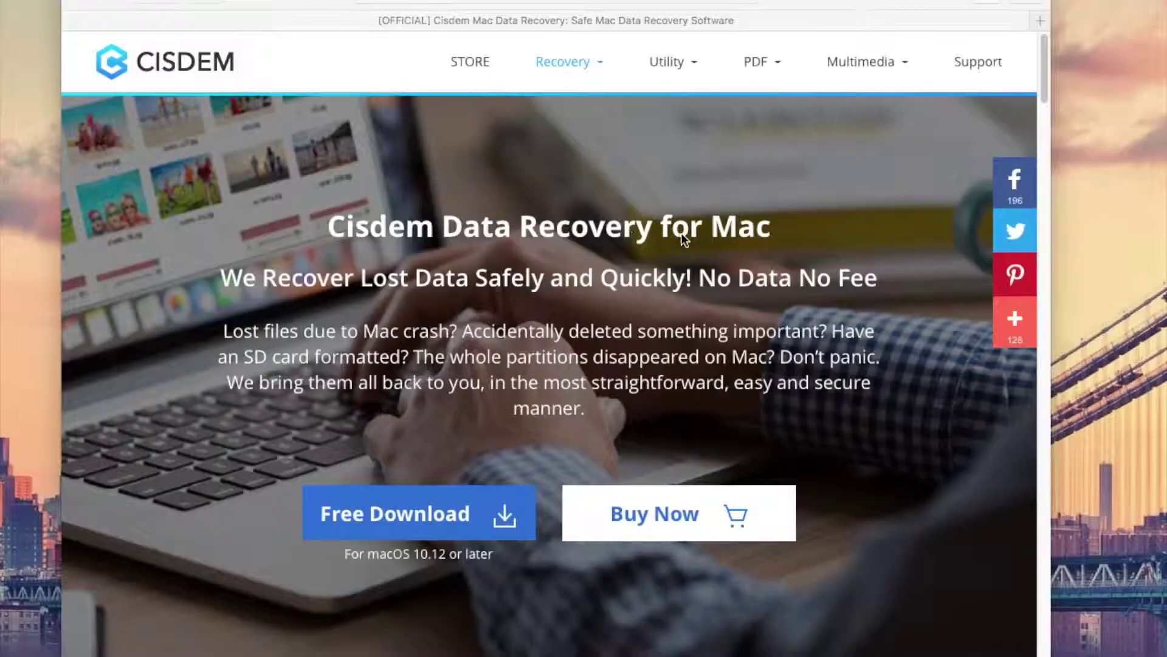
scroll(705, 317, "down", 3)
scroll(705, 316, "down", 3)
scroll(705, 316, "down", 3)
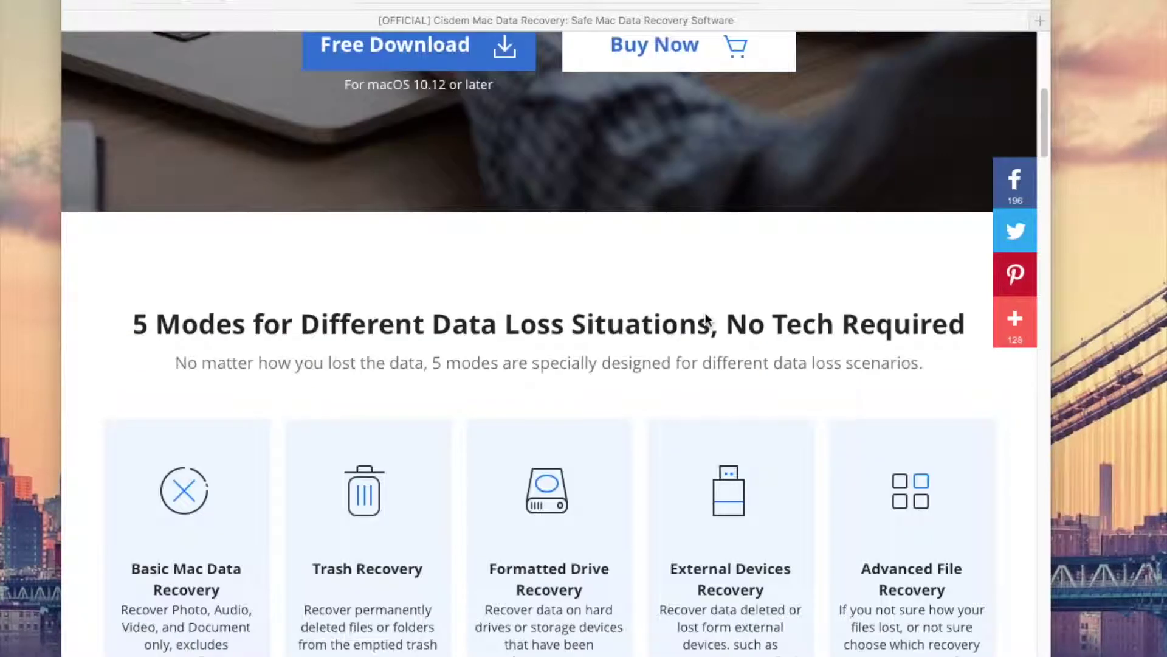
scroll(706, 317, "down", 3)
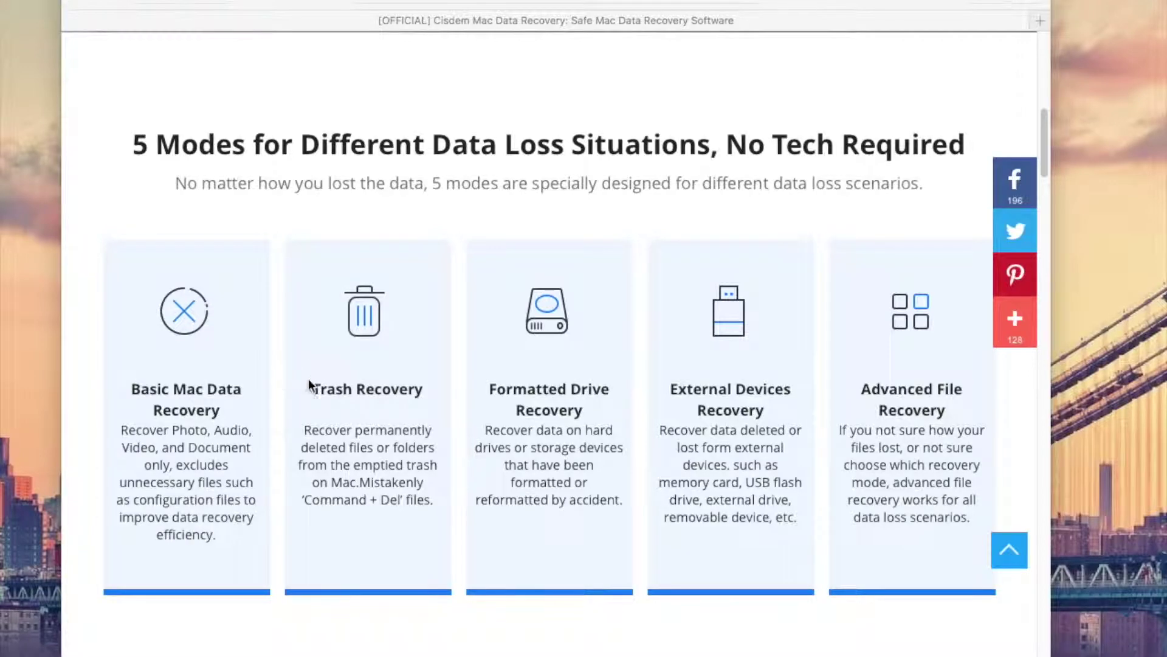
scroll(784, 441, "down", 2)
scroll(785, 441, "down", 2)
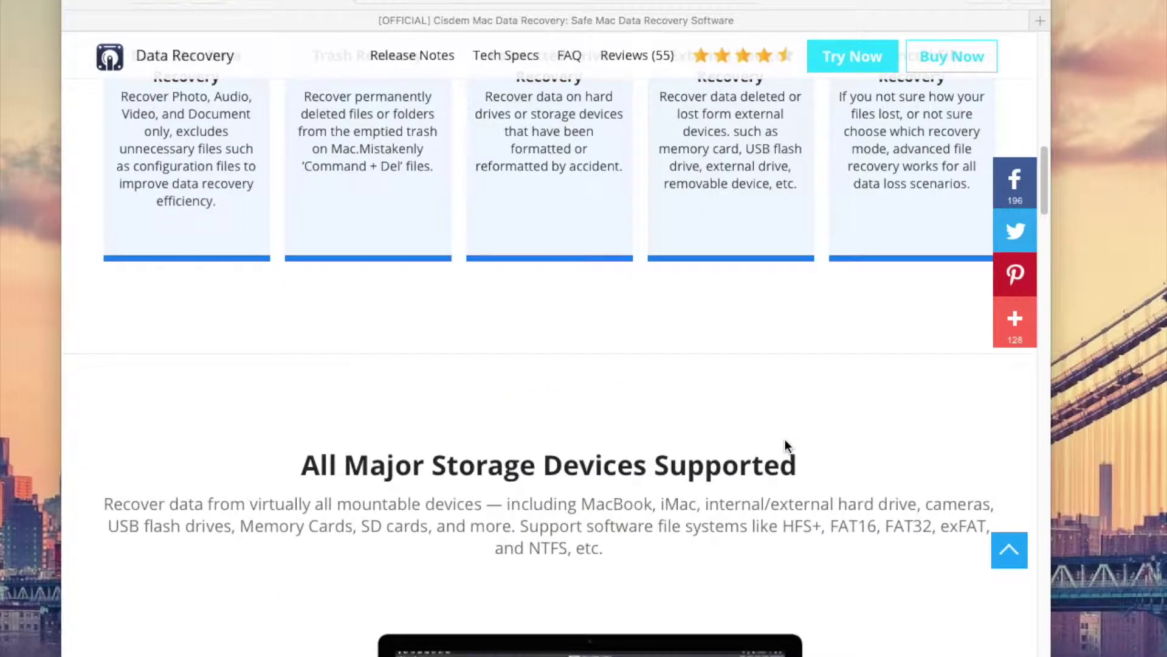
scroll(785, 441, "down", 2)
scroll(784, 440, "down", 2)
scroll(786, 438, "down", 2)
scroll(785, 439, "down", 2)
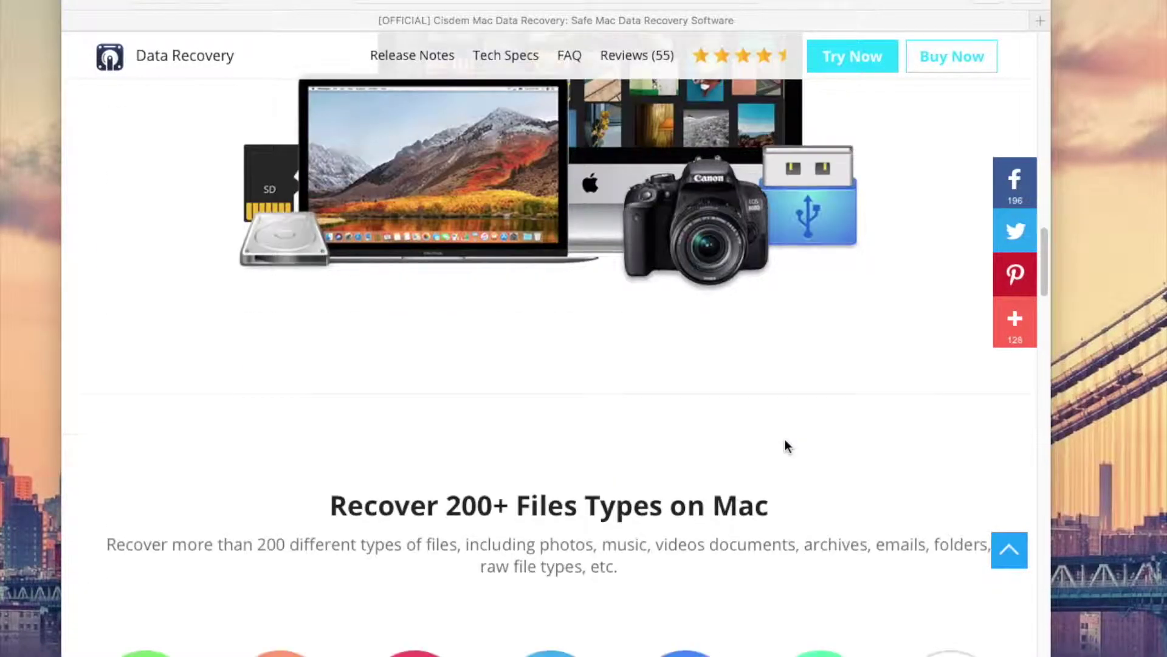
scroll(786, 439, "down", 1)
scroll(785, 439, "down", 2)
scroll(785, 446, "down", 2)
scroll(785, 445, "down", 3)
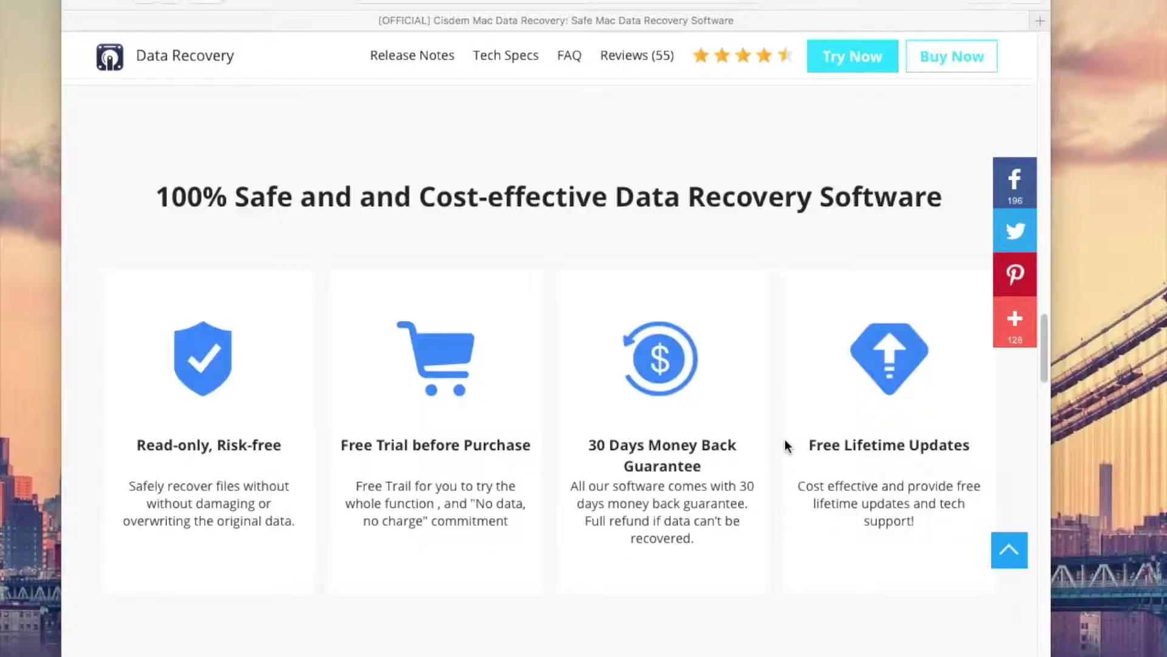
scroll(786, 445, "down", 1)
scroll(785, 439, "down", 4)
scroll(785, 439, "down", 1)
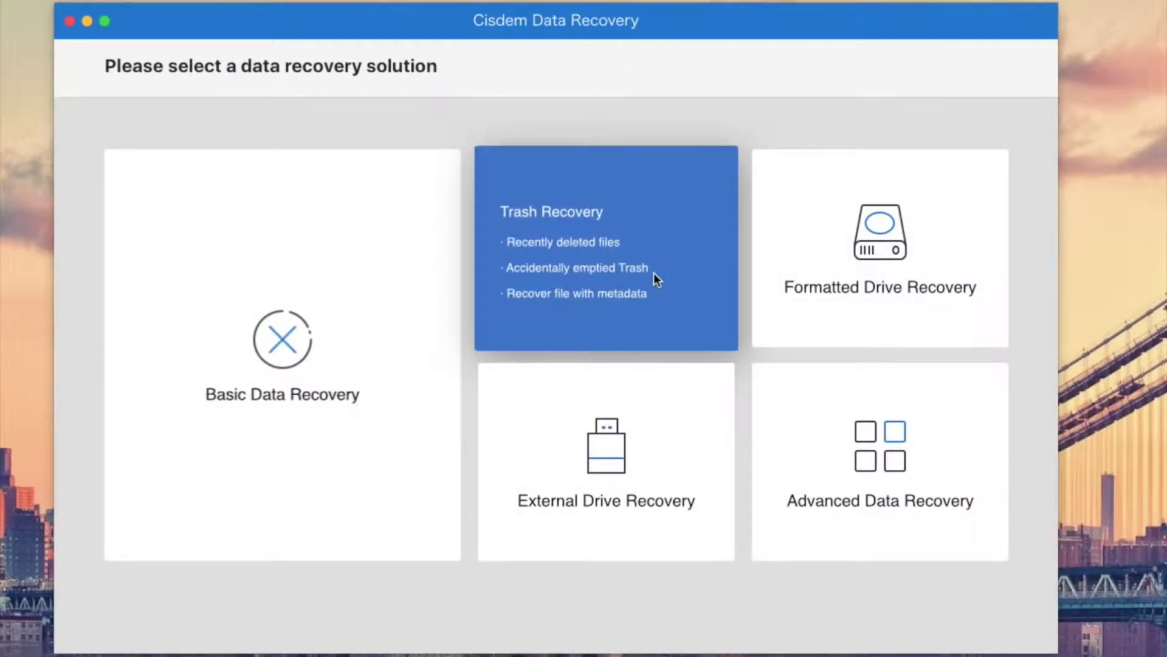
- Choose Trash Recovery and start scanning the MAC10.11 drive
left_click(654, 273)
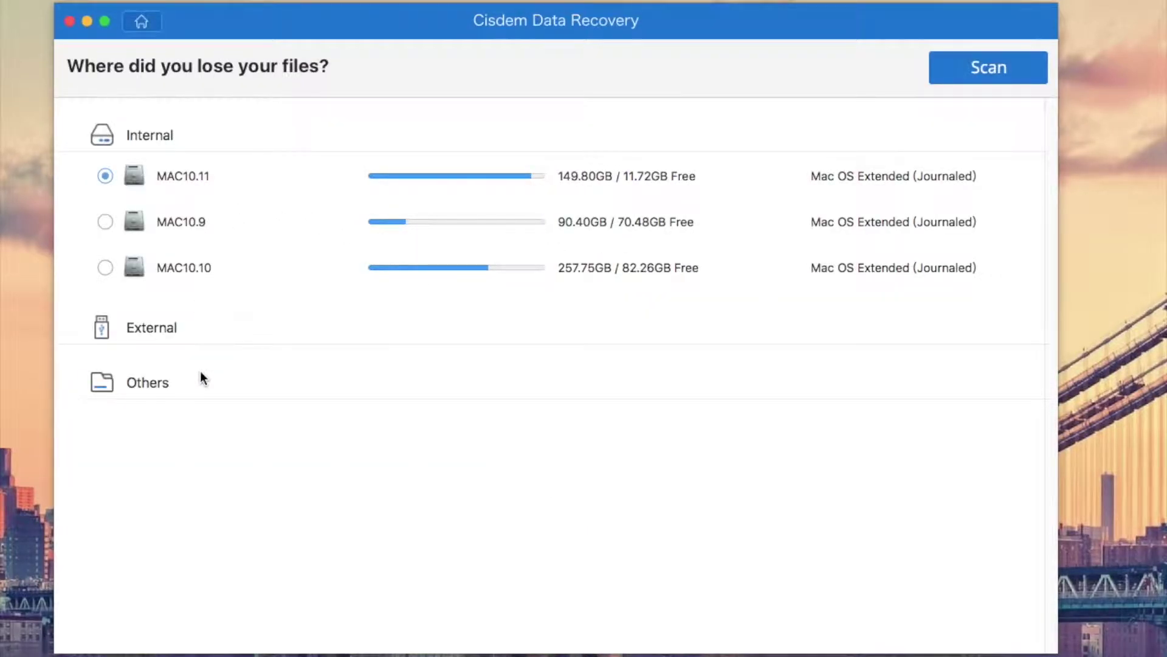
left_click(975, 69)
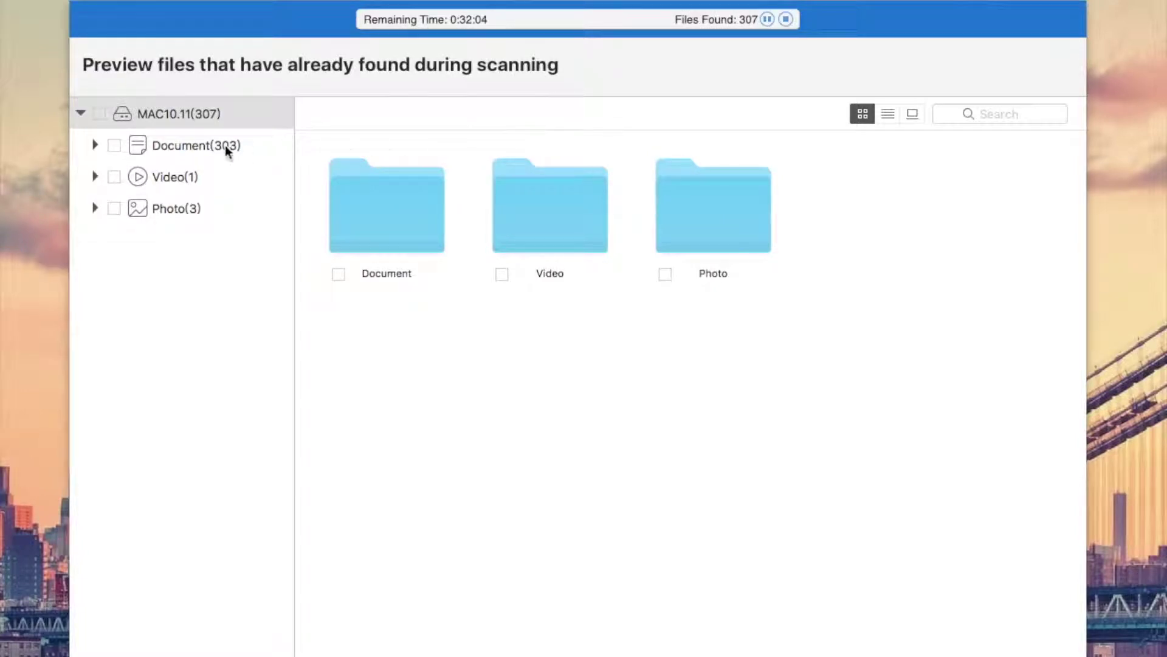
- Expand the Document and Video categories and list the docx files found so far
left_click(95, 145)
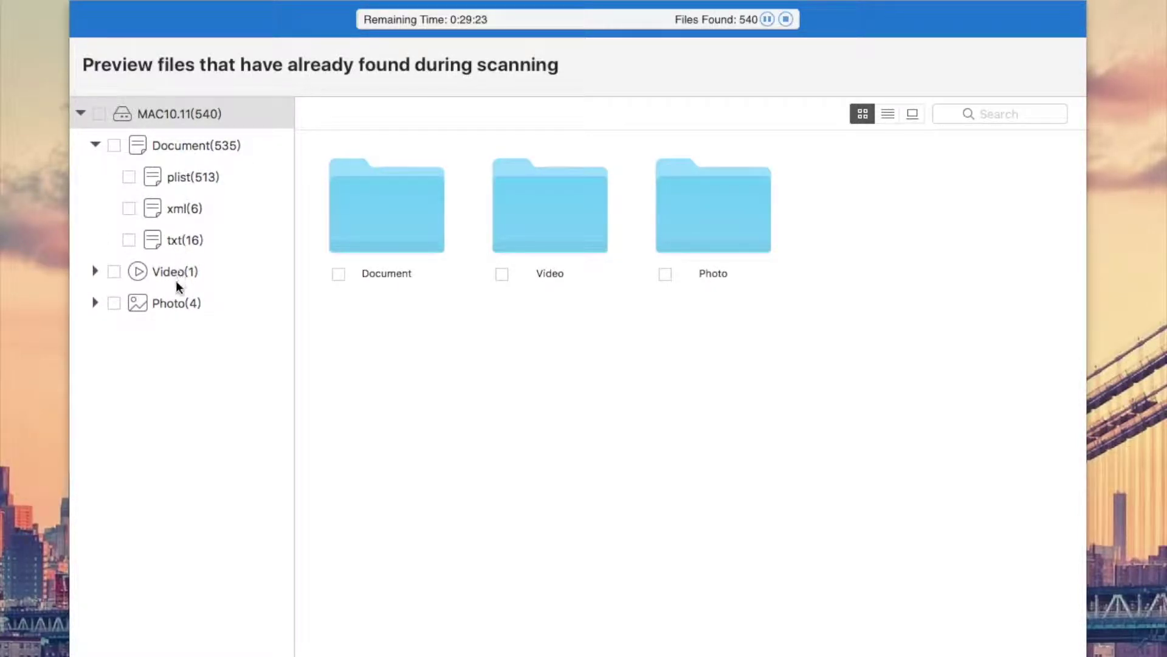
left_click(95, 271)
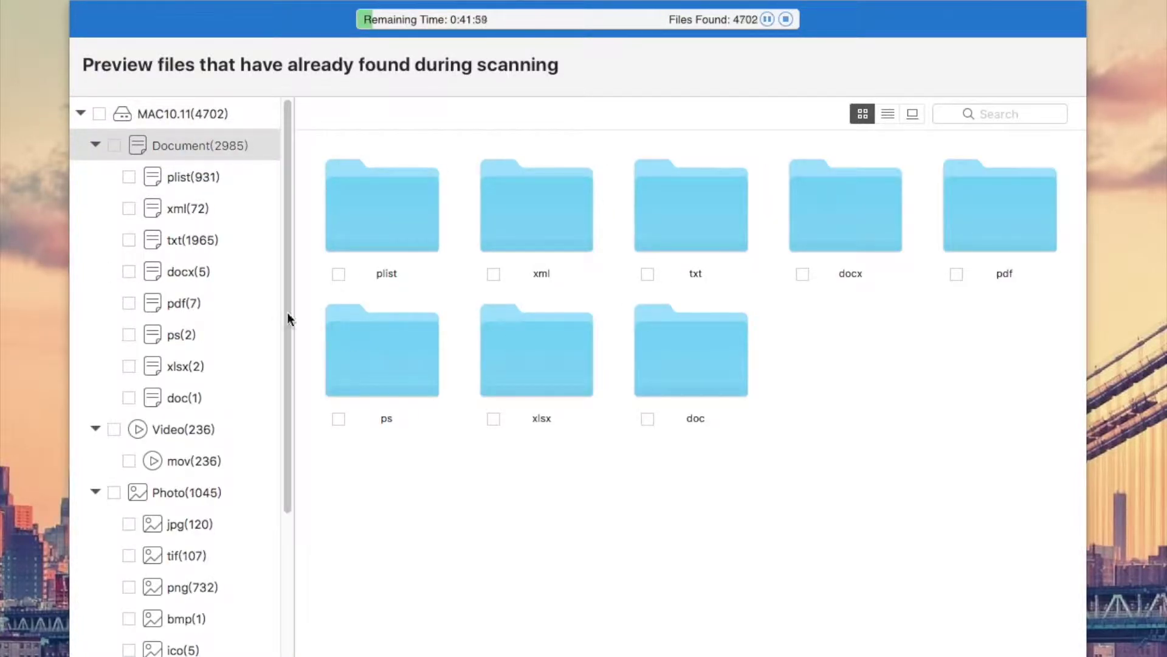
left_click(186, 271)
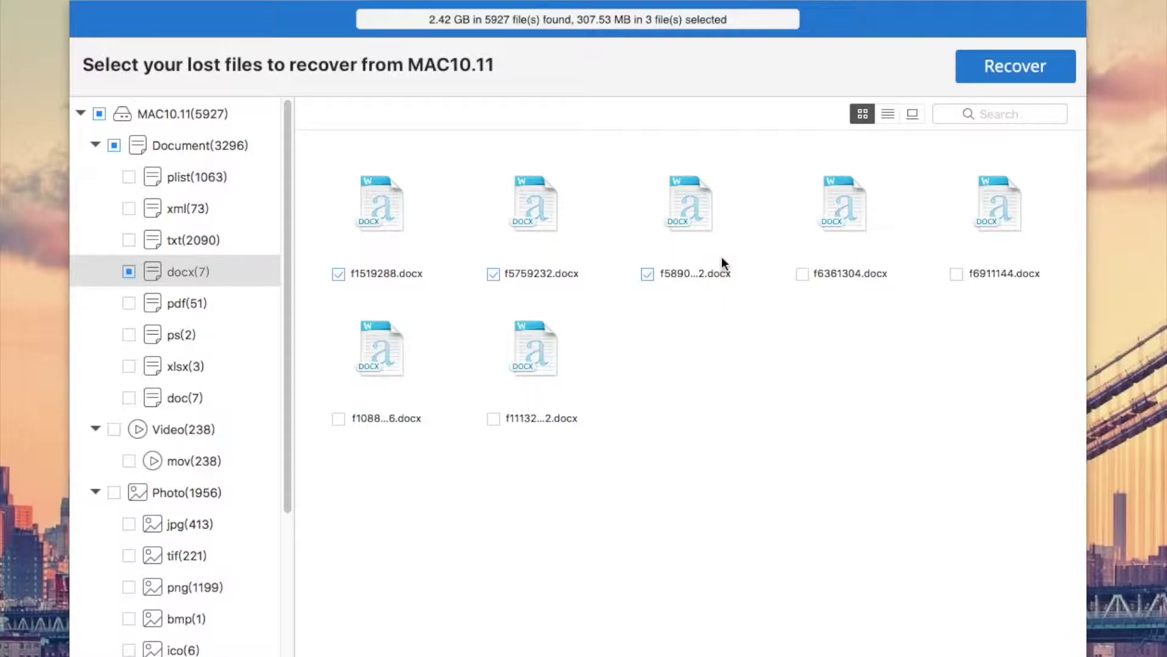
- Recover the three checked docx files into iCloud Drive
left_click(991, 69)
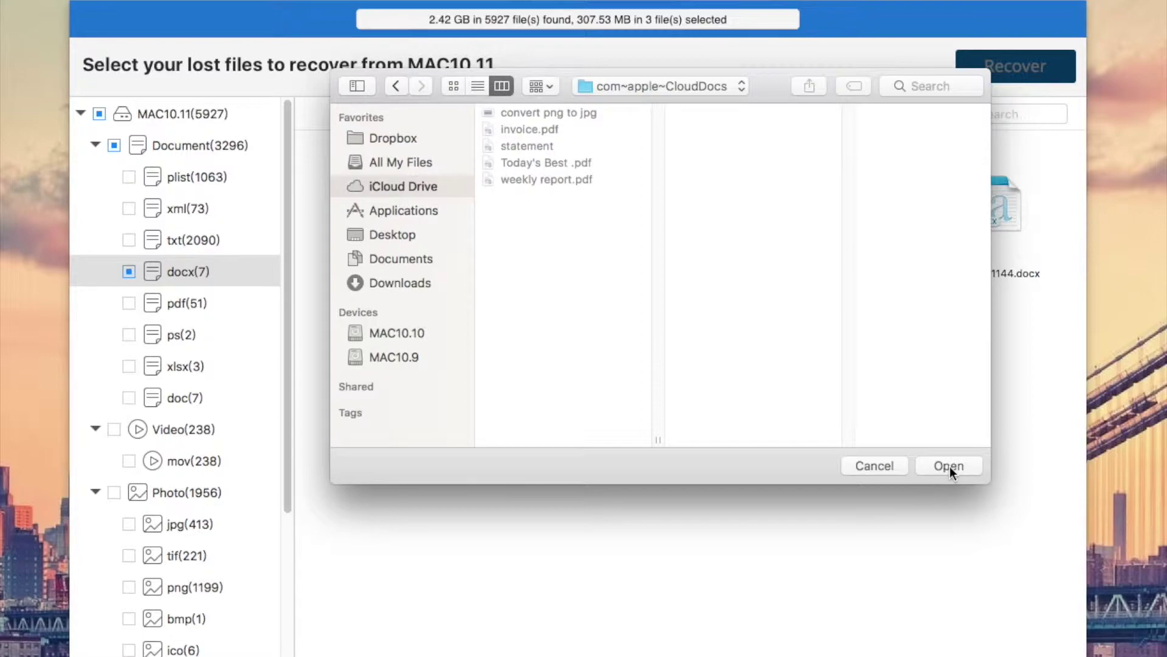
left_click(949, 467)
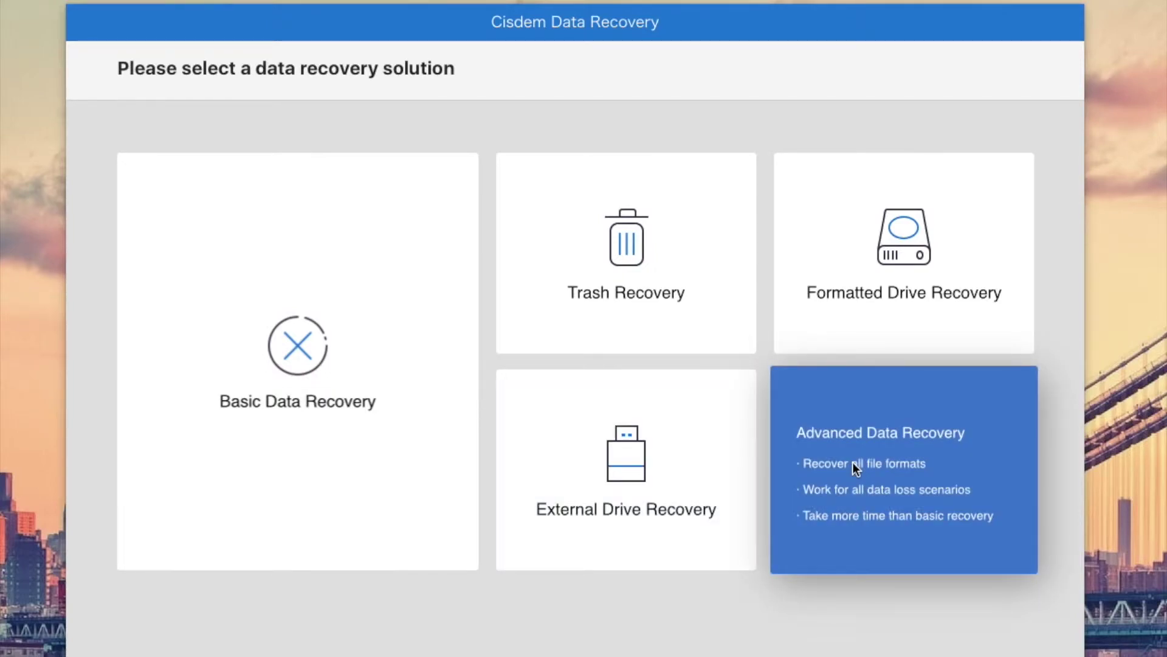
- Choose Advanced Data Recovery and start a deeper scan of MAC10.11
left_click(858, 466)
left_click(999, 67)
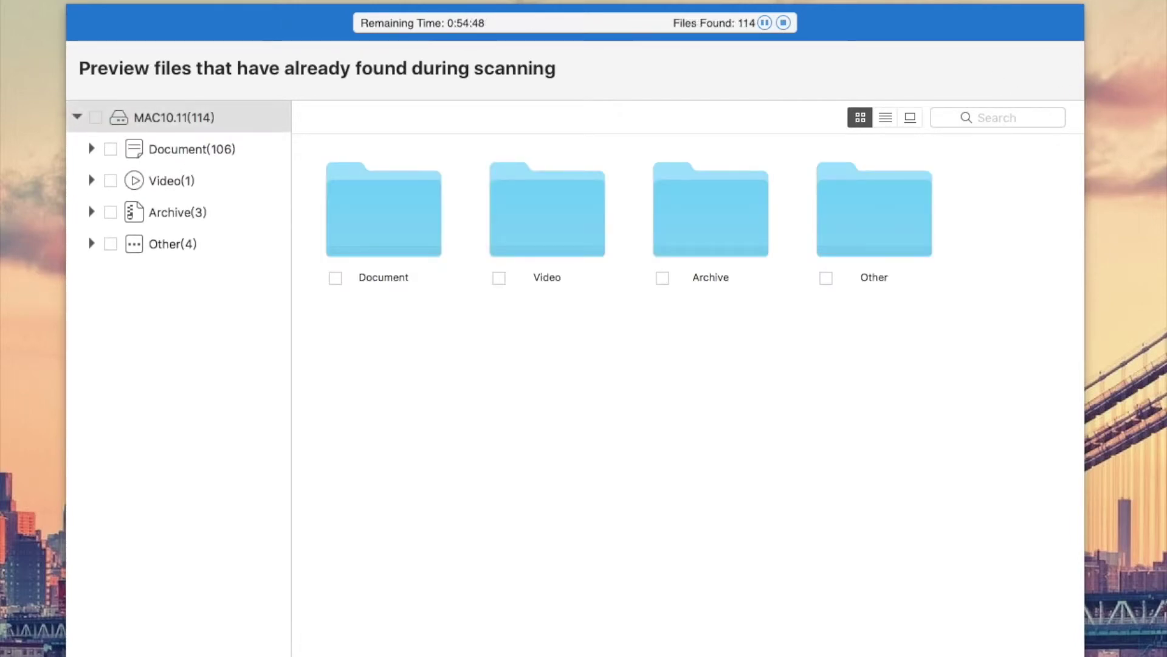